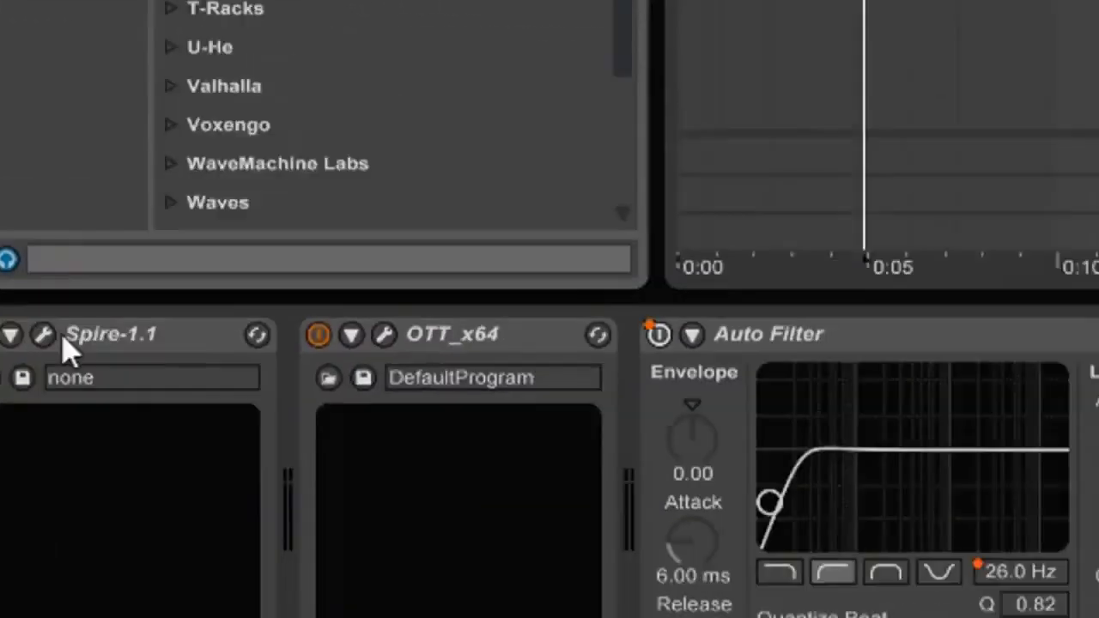
# Step: Open the Spire-1.1 instrument and its preset list to look at the selected pad preset
pyautogui.click(54, 335)
pyautogui.click(459, 121)
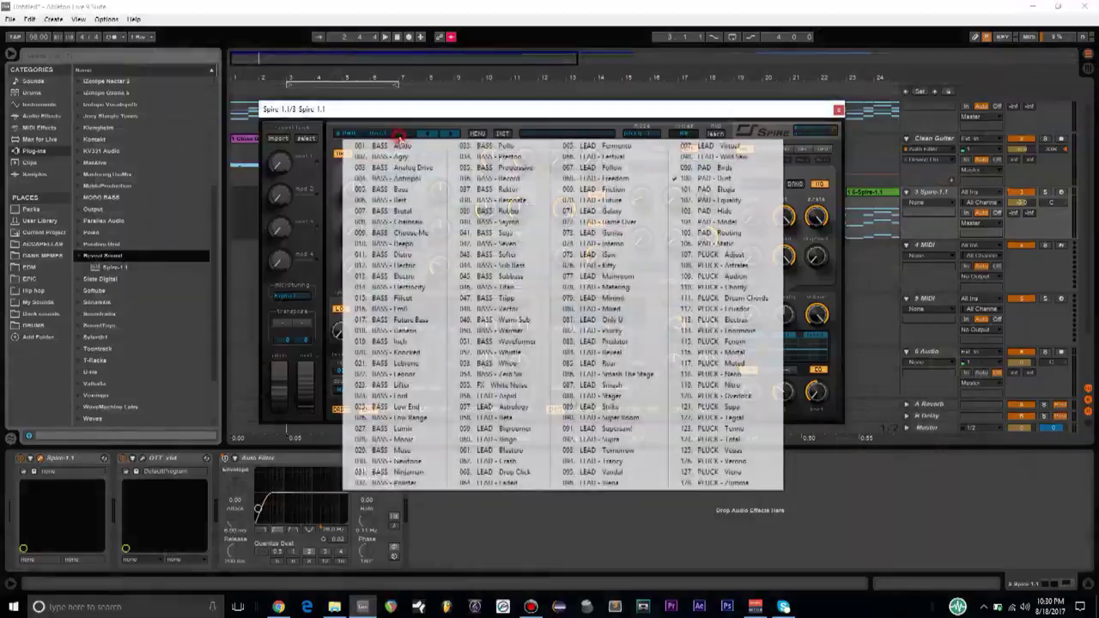
pyautogui.click(470, 115)
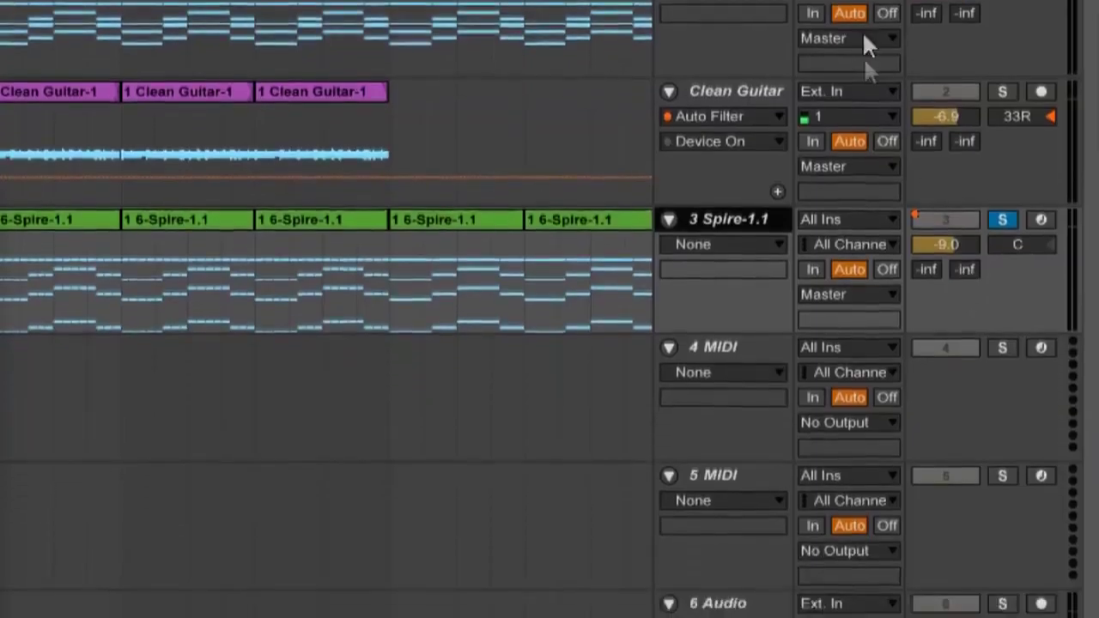
# Step: Look through the arrangement's tracks, from the piano, guitar and Spire parts down to the riser, snap and cymbal effects
pyautogui.scroll(-2, 966, 275)
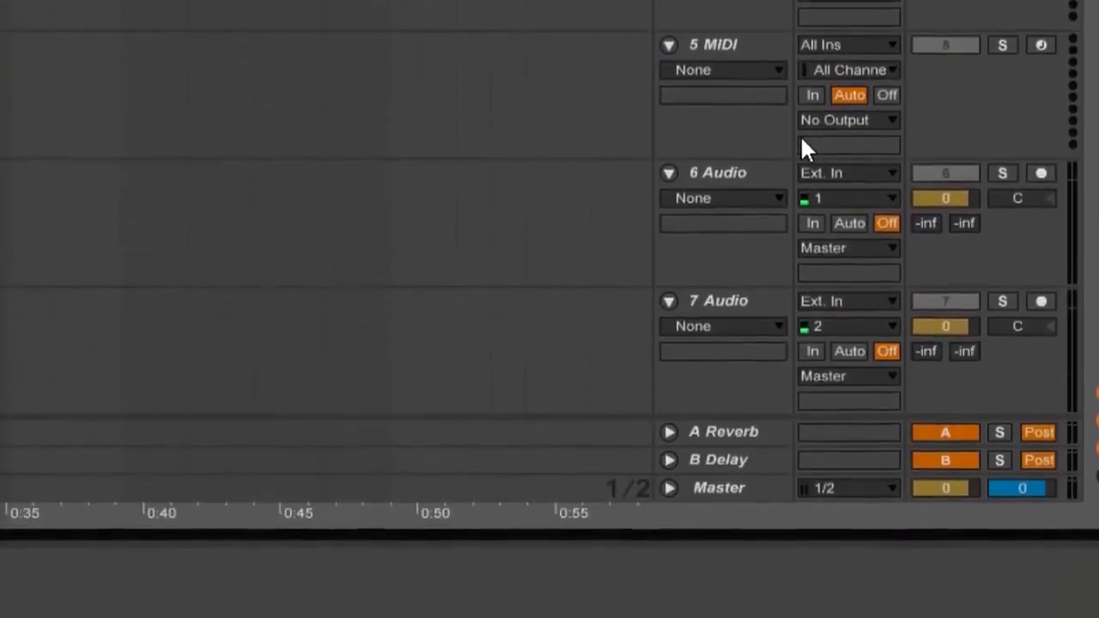
pyautogui.scroll(2, 801, 135)
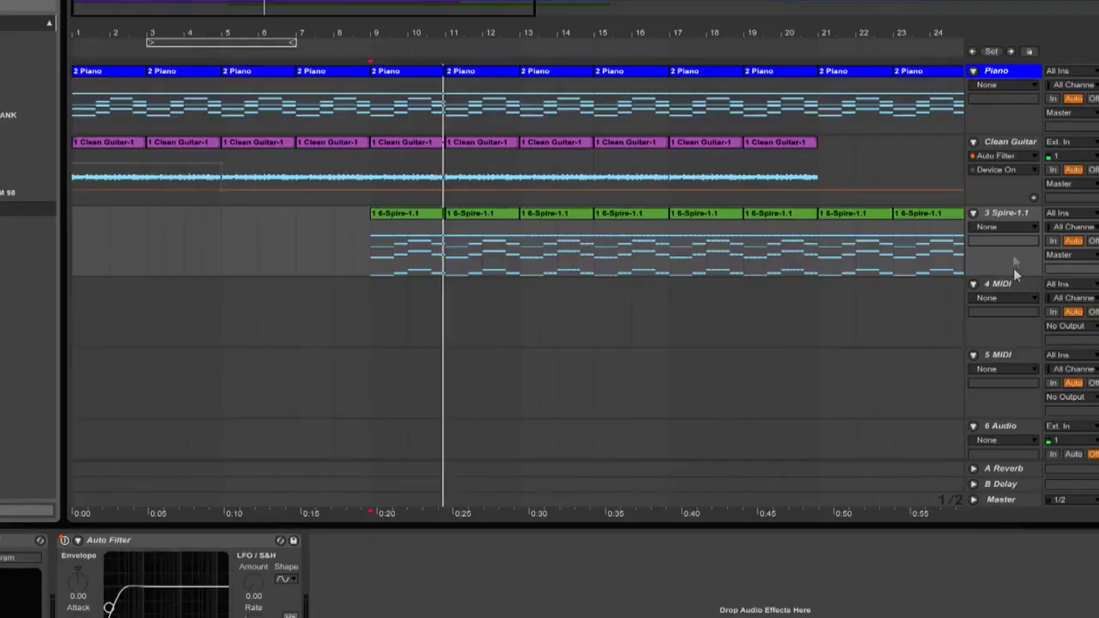
pyautogui.click(1007, 220)
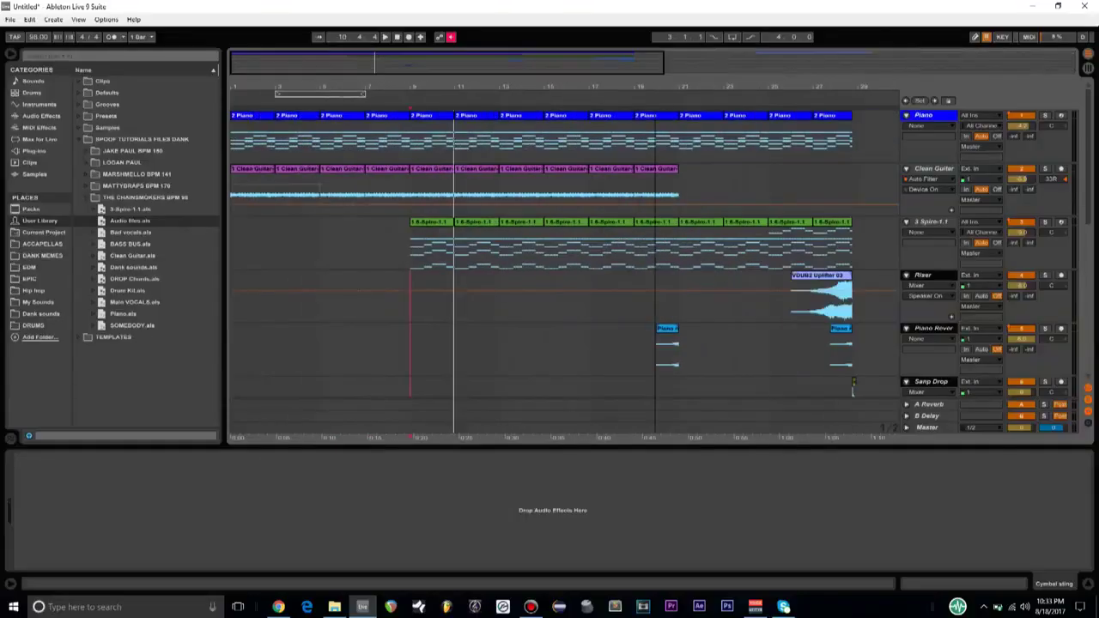
pyautogui.scroll(-5, 699, 323)
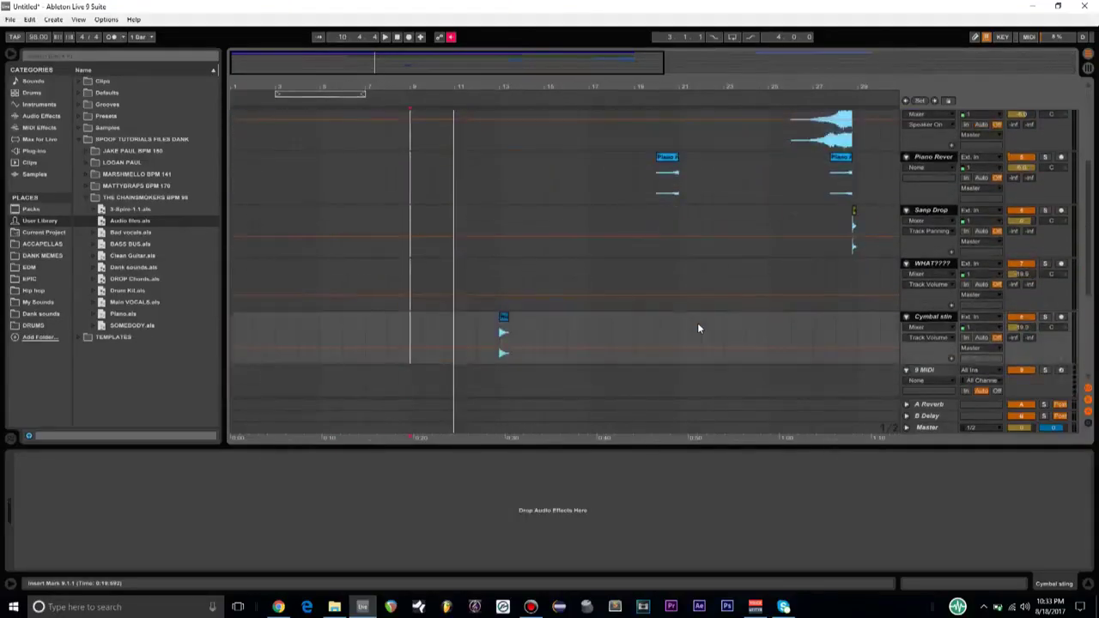
pyautogui.scroll(-1, 689, 328)
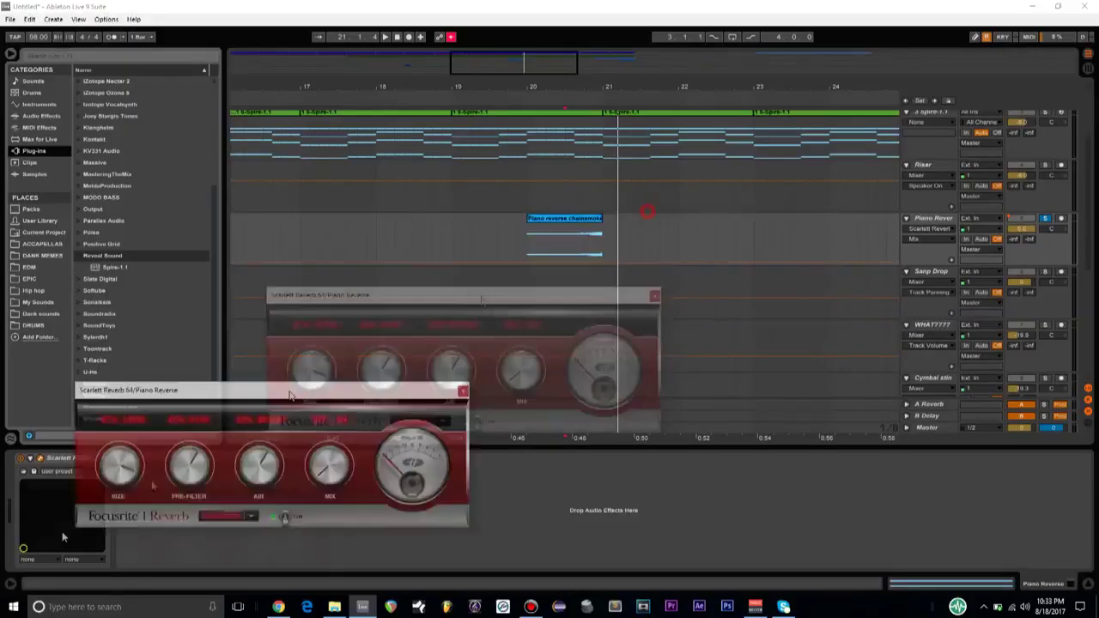
# Step: Move the Scarlett Reverb window aside and audition the Riser track's uplifter clip from about bar 27
pyautogui.moveTo(230, 394); pyautogui.dragTo(644, 215)
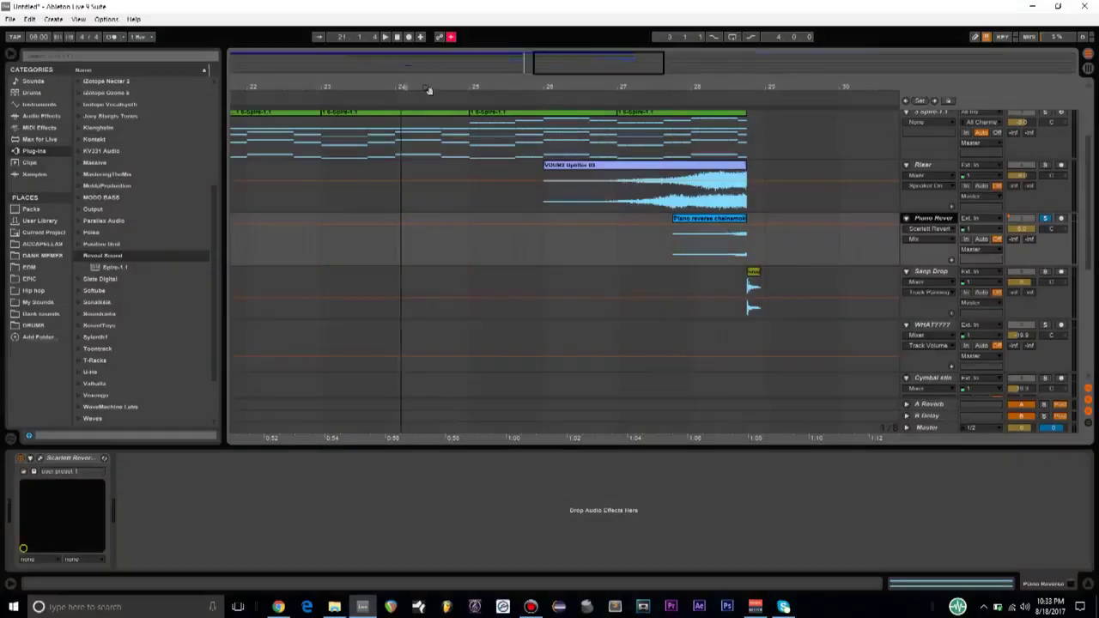
pyautogui.click(1033, 194)
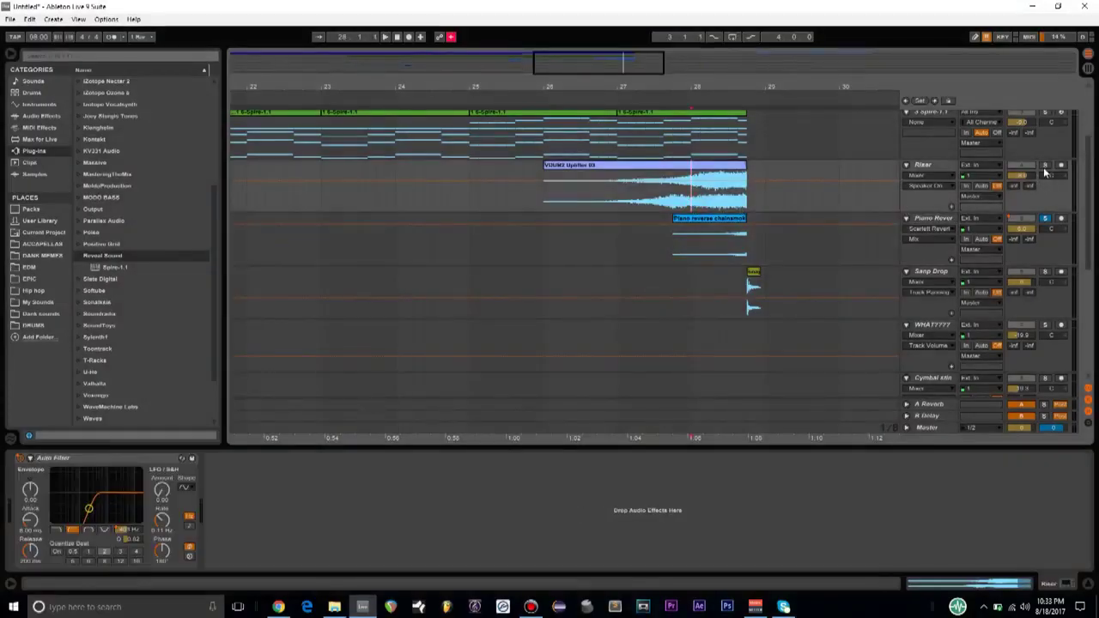
pyautogui.click(637, 204)
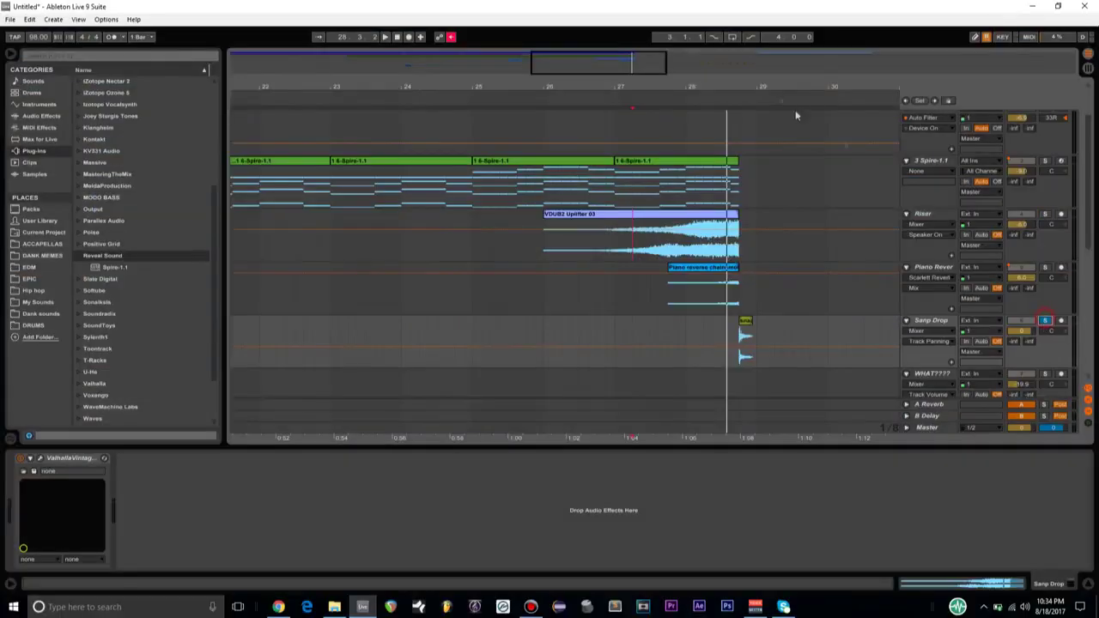
# Step: Audition the snap for drop clip from just before its start and examine its waveform
pyautogui.click(724, 332)
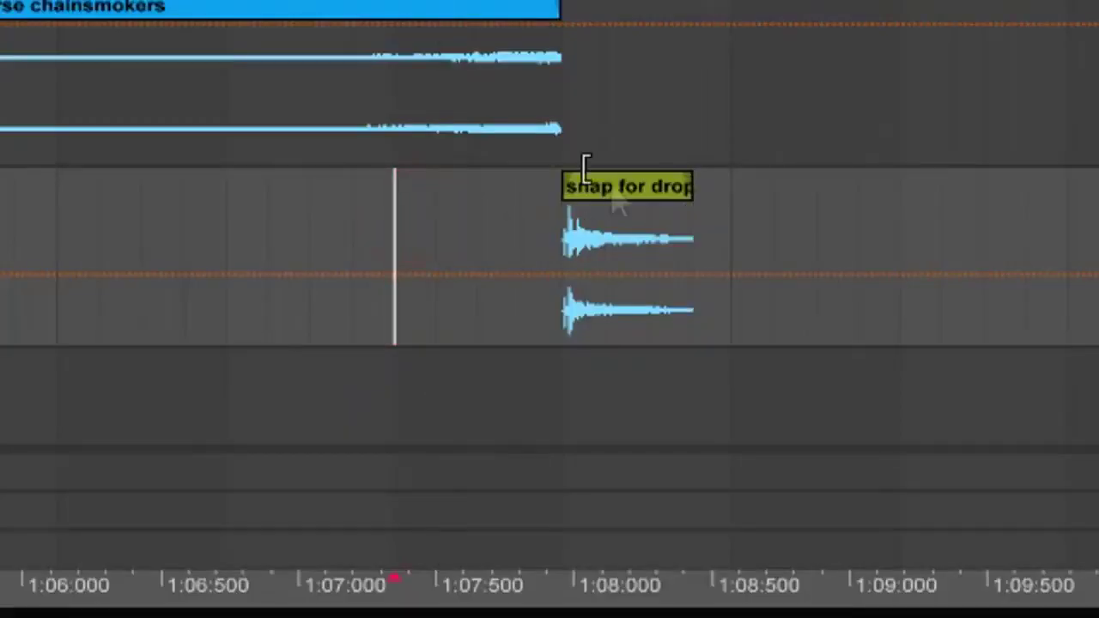
pyautogui.scroll(2, 1065, 257)
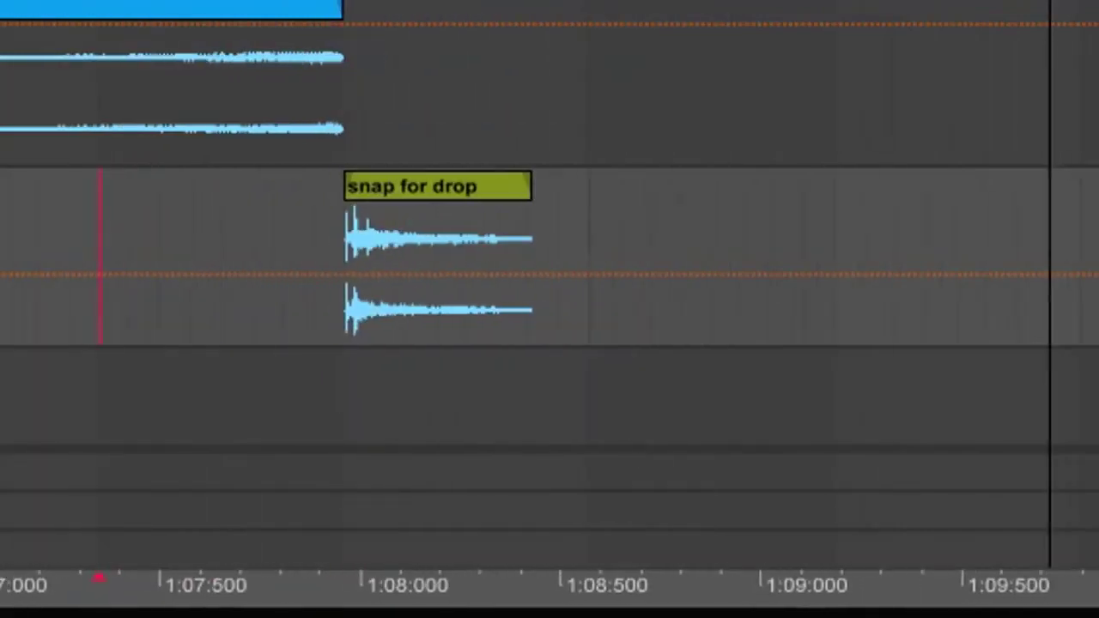
pyautogui.scroll(-4, 781, 42)
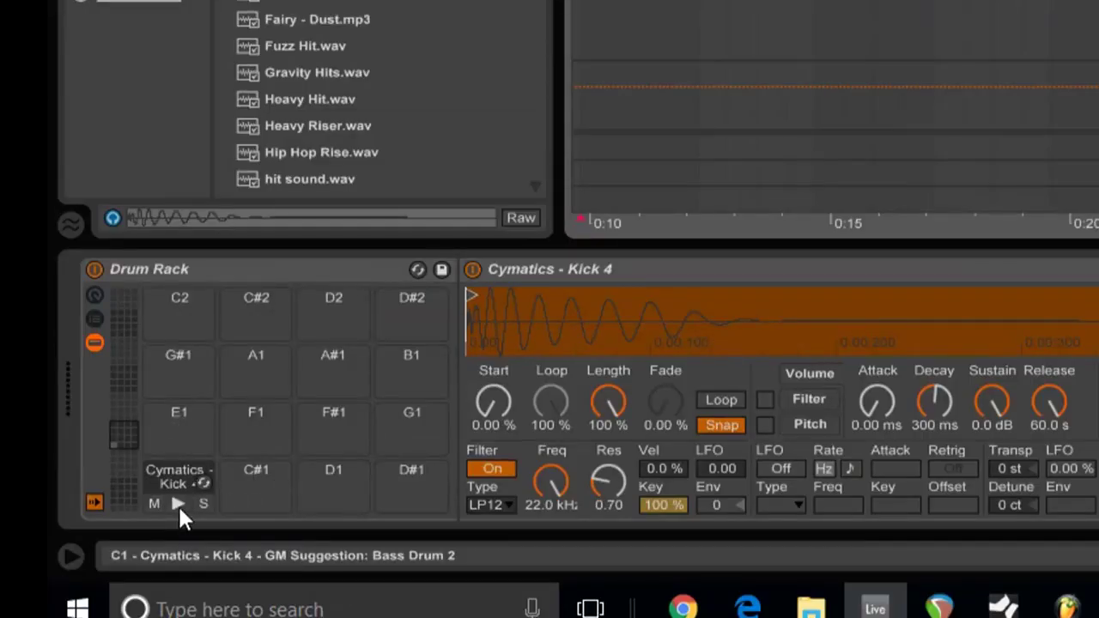
# Step: Audition the drum rack samples, including Cymatics - Kick 4, edm-clap-09 and snare 17
pyautogui.click(178, 504)
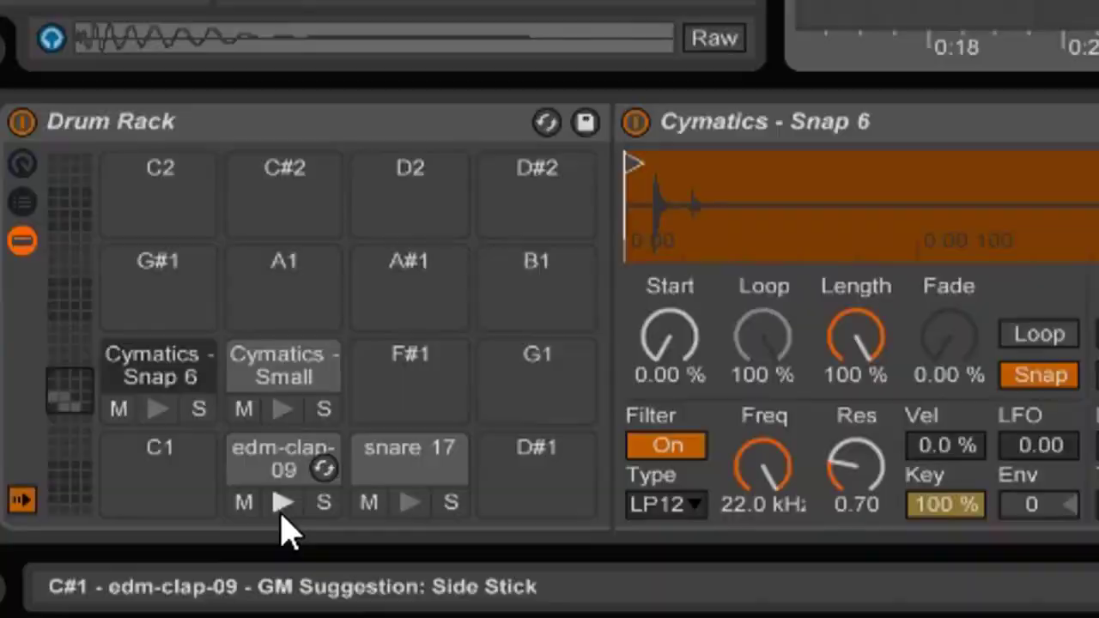
pyautogui.click(92, 561)
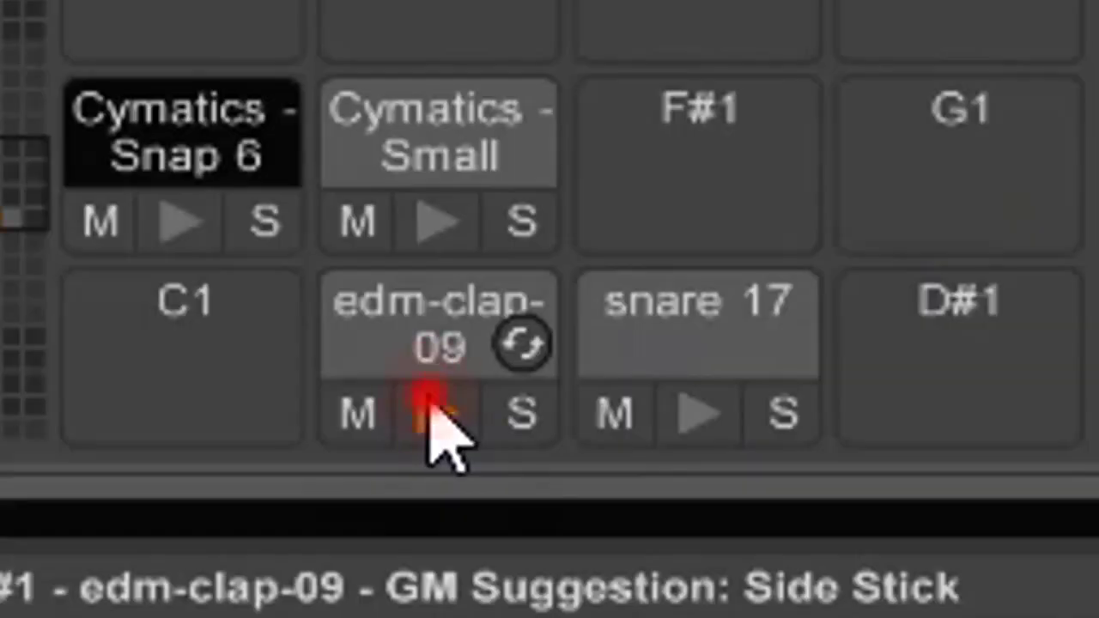
pyautogui.click(662, 452)
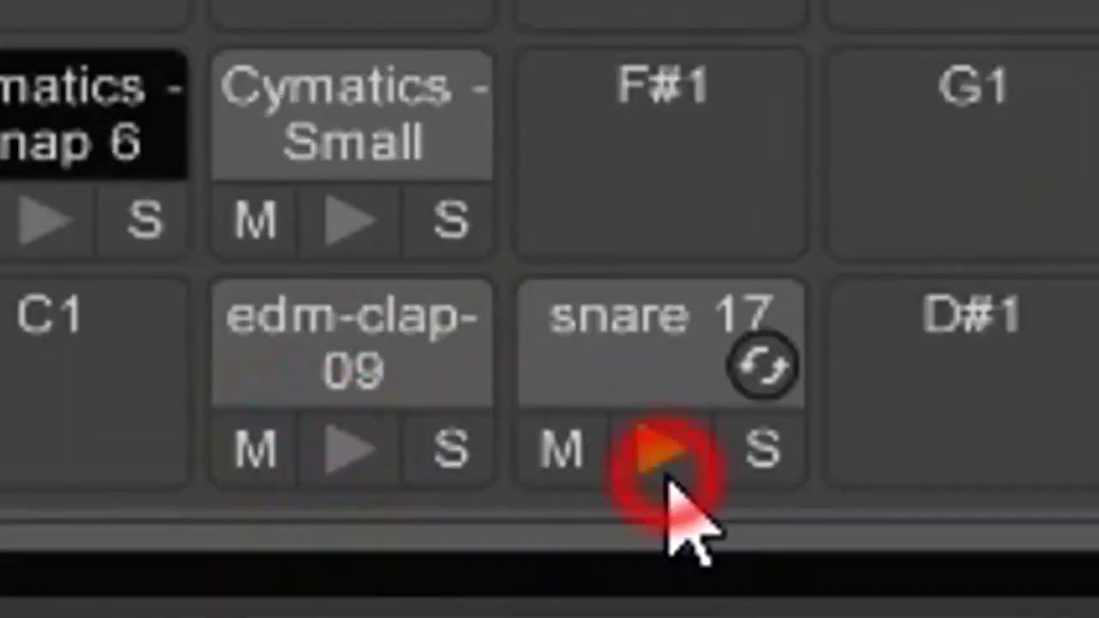
pyautogui.click(597, 286)
pyautogui.click(341, 388)
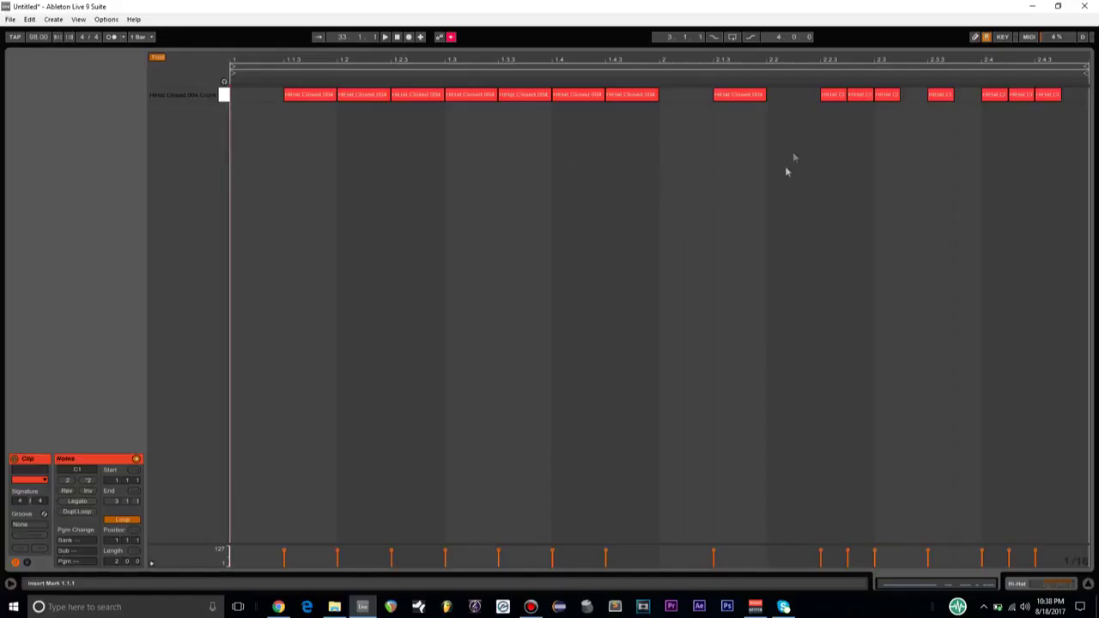
# Step: Play the closed hi-hat pattern in the MIDI note editor
pyautogui.press('space')
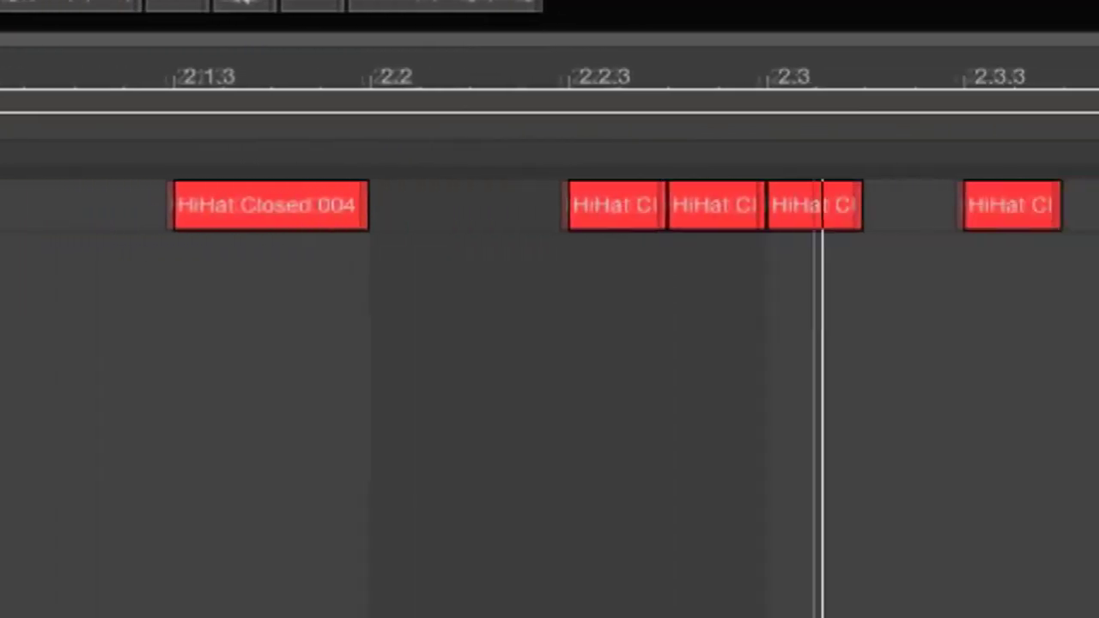
pyautogui.scroll(-1, 559, 276)
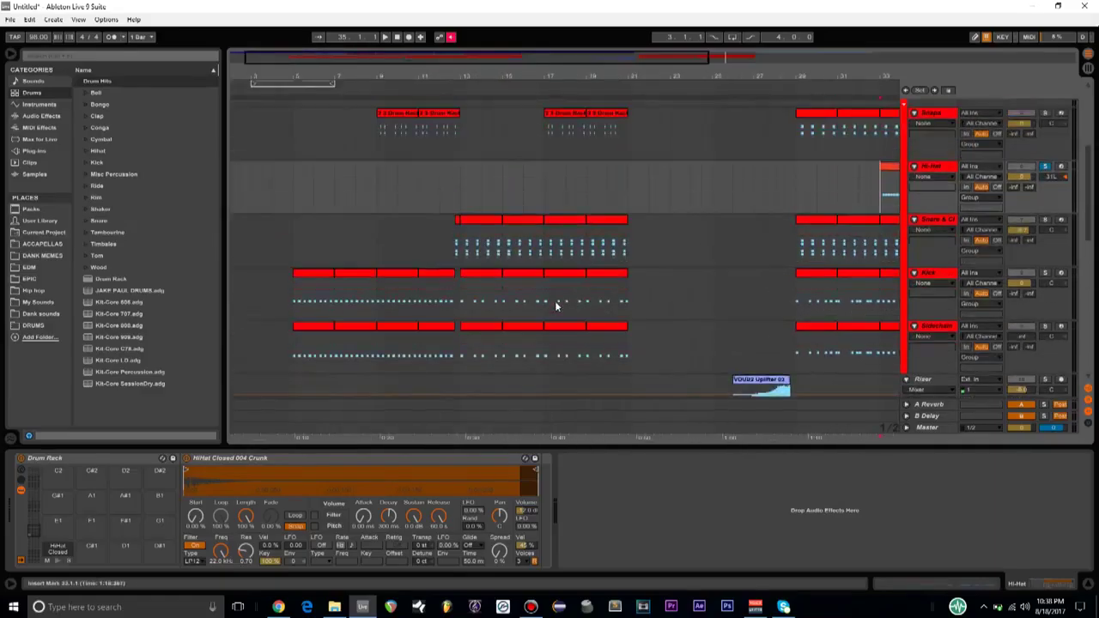
# Step: Examine the snap, snare, kick and sidechain patterns of the Drum Kit group across the arrangement
pyautogui.moveTo(653, 74); pyautogui.dragTo(688, 95)
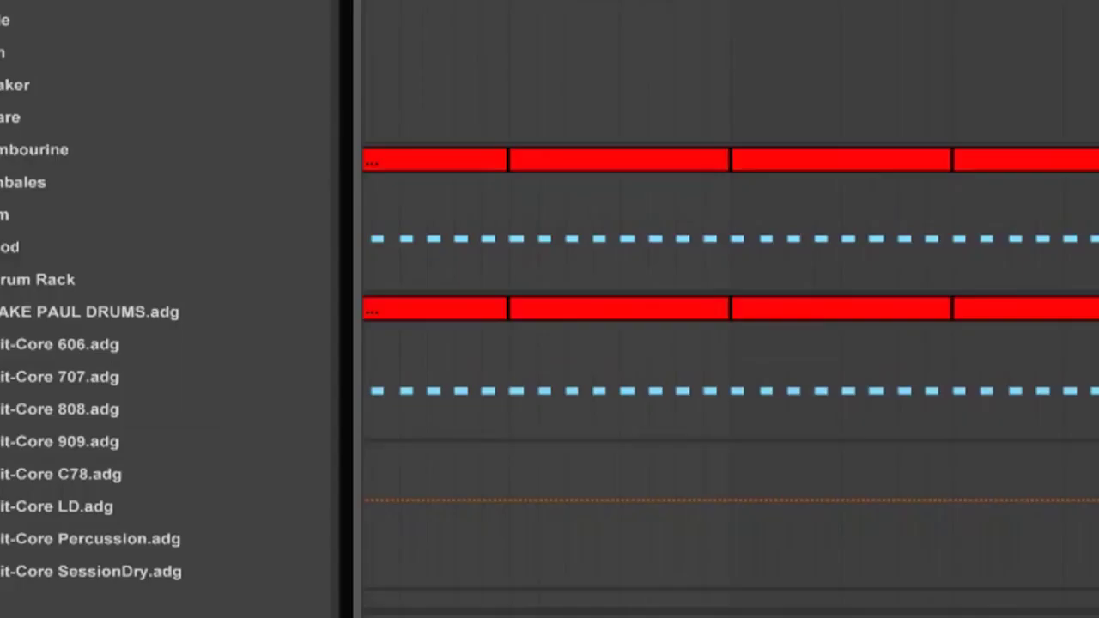
pyautogui.scroll(5, 1047, 241)
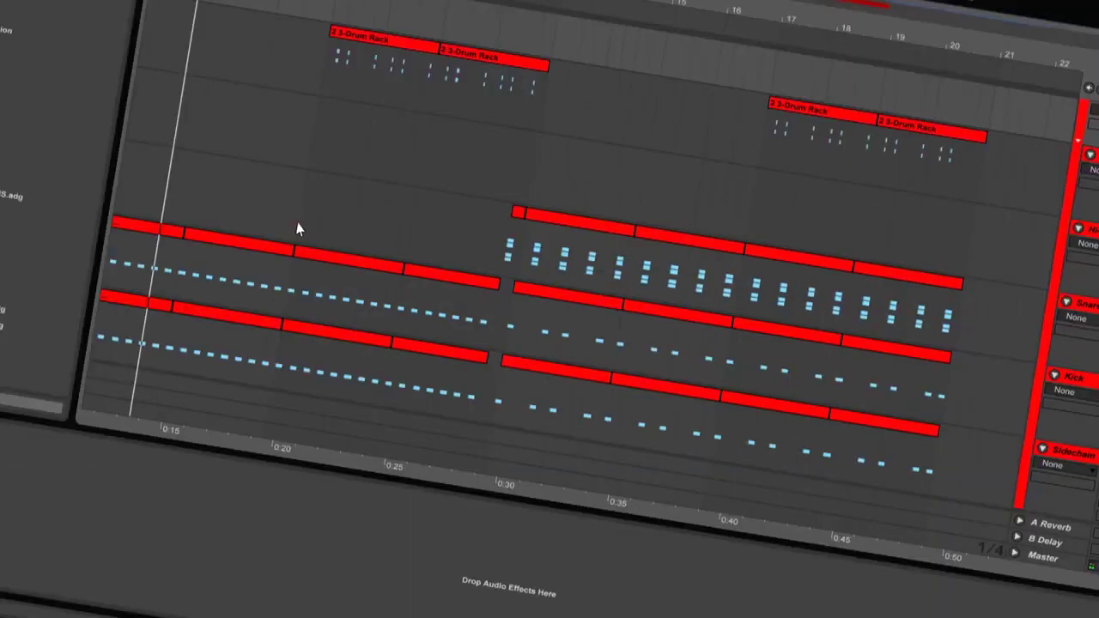
pyautogui.click(298, 225)
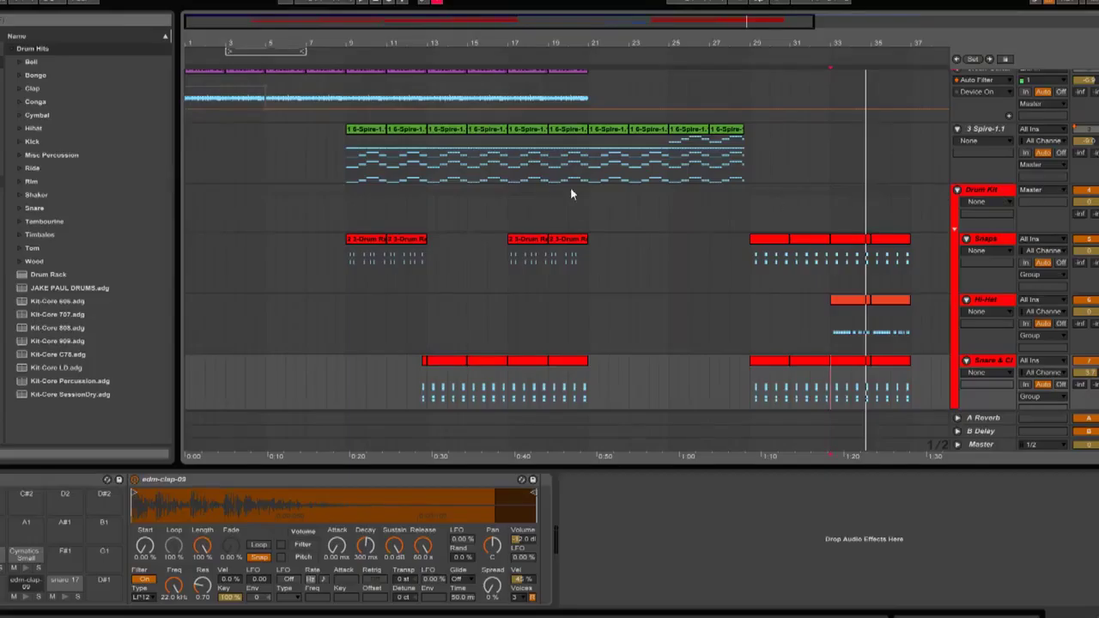
pyautogui.scroll(-5, 719, 266)
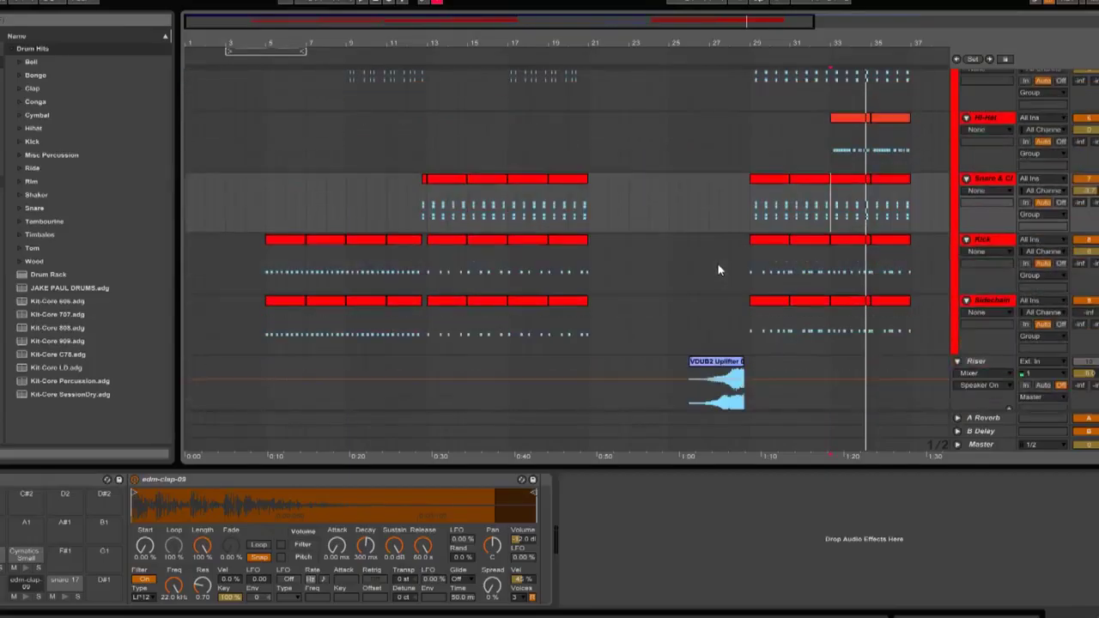
pyautogui.scroll(1, 717, 273)
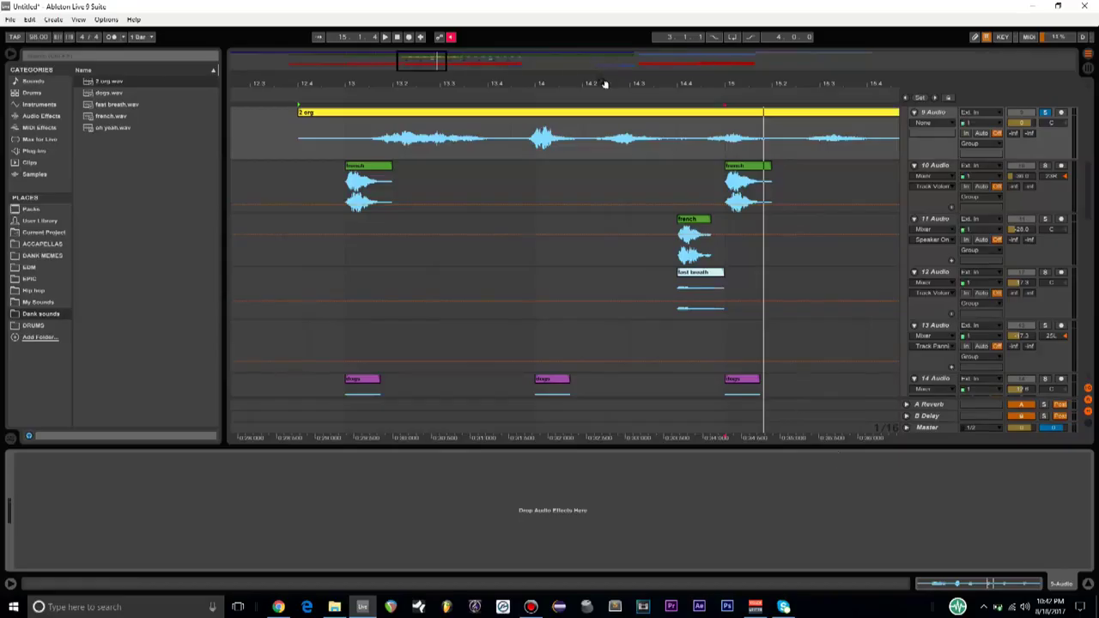
# Step: Examine how the french, fast breath and dogs sample clips are placed across their audio tracks
pyautogui.moveTo(604, 84); pyautogui.dragTo(605, 120)
pyautogui.scroll(3, 670, 241)
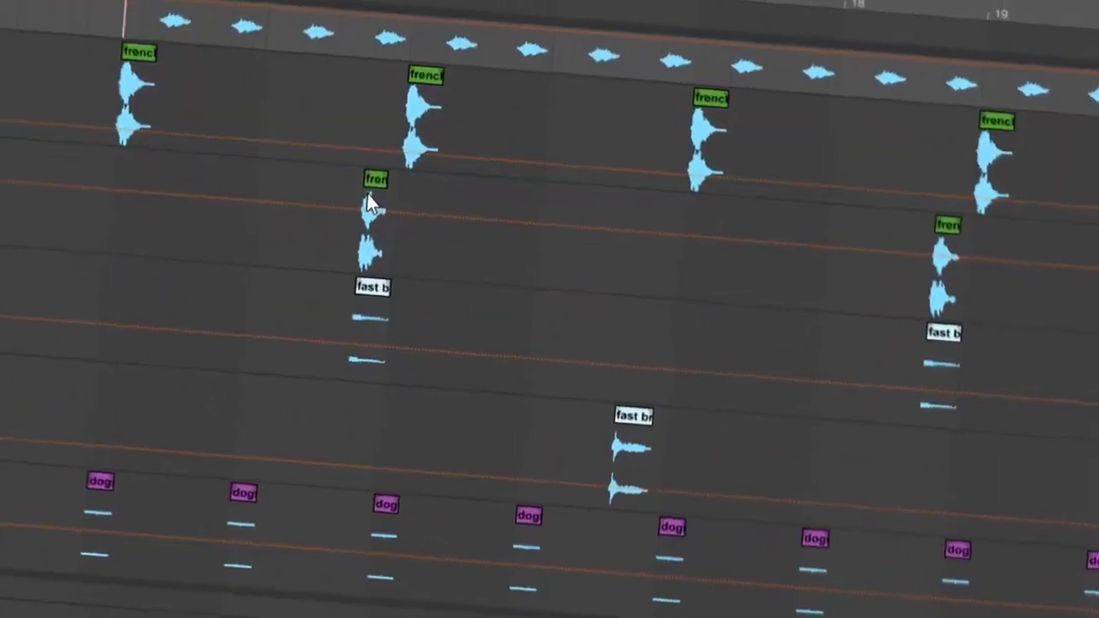
pyautogui.scroll(-5, 371, 110)
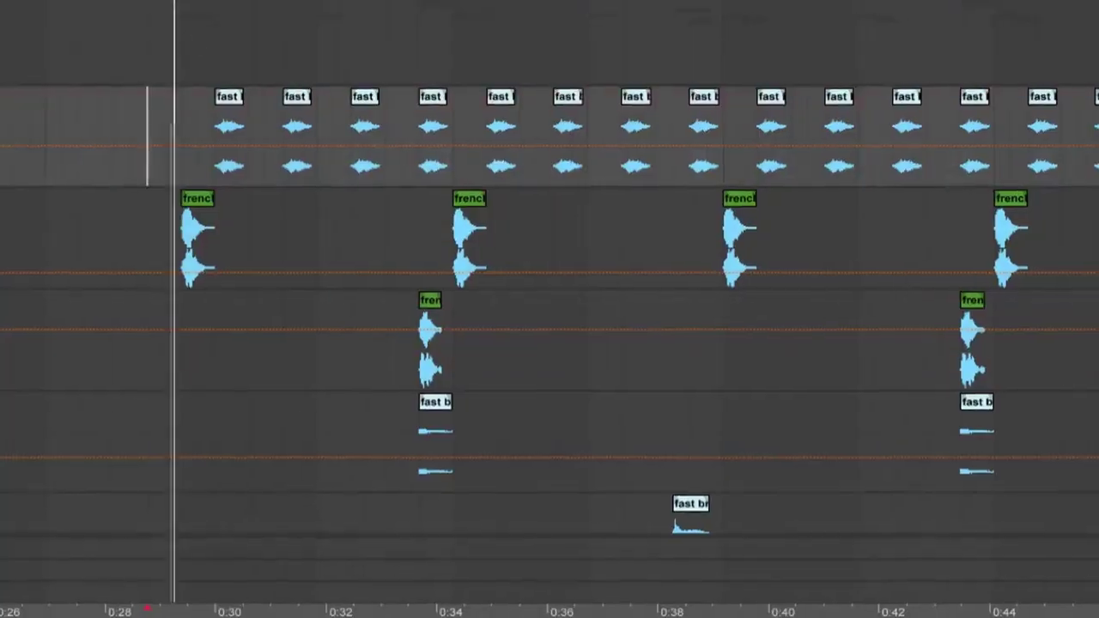
pyautogui.scroll(-3, 550, 310)
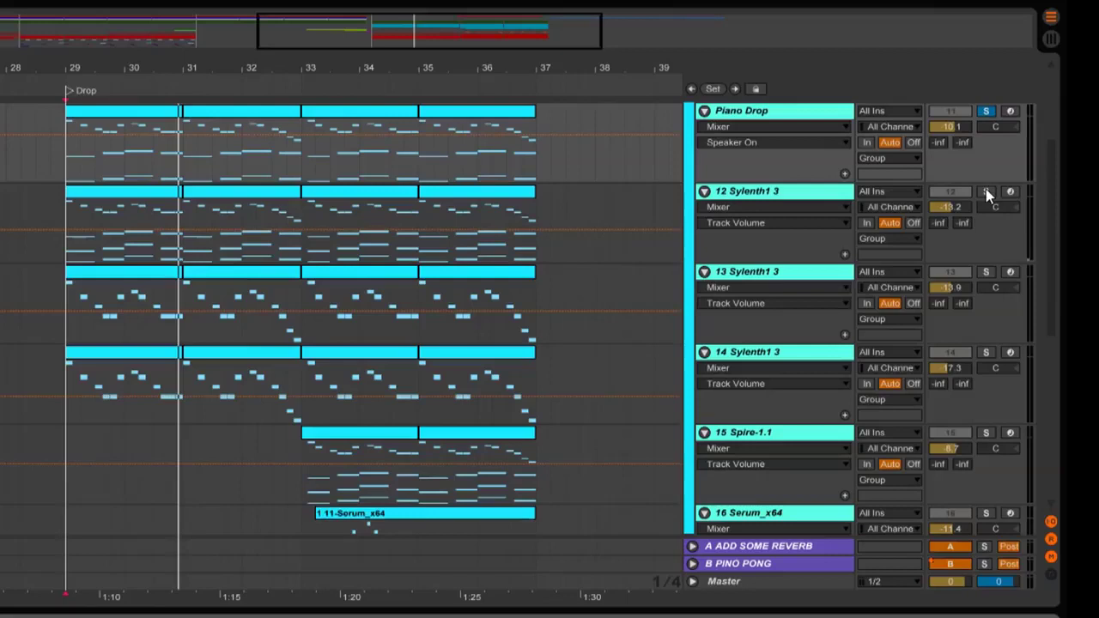
# Step: Solo the 12 Sylenth1 3 track, open its Sylenth1 instrument and choose the preset 357: KEY Icicle
pyautogui.click(986, 190)
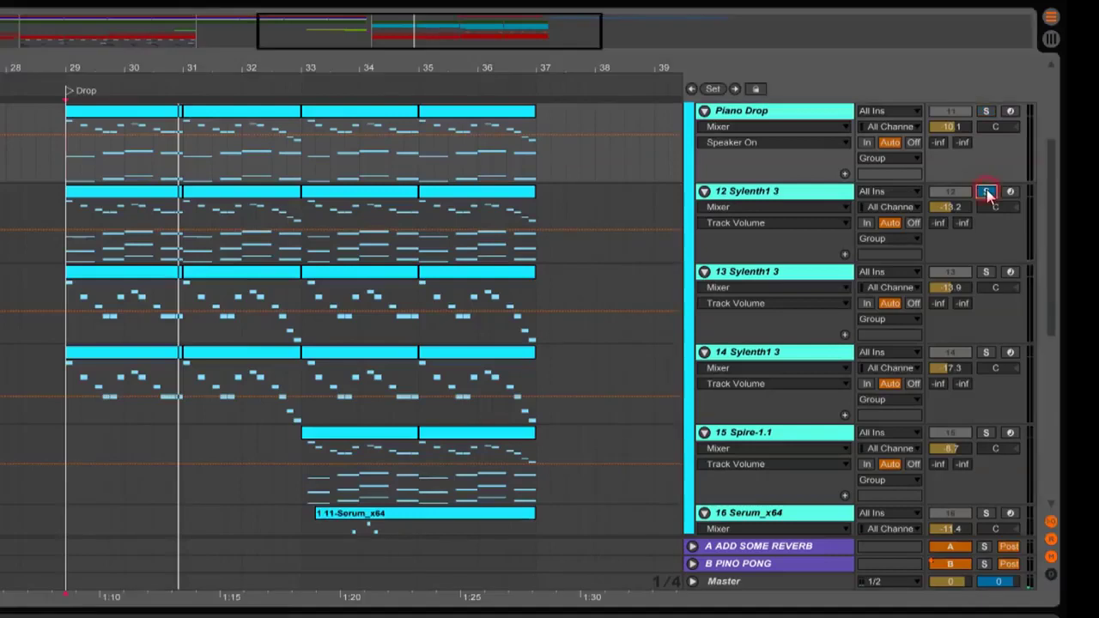
pyautogui.click(772, 193)
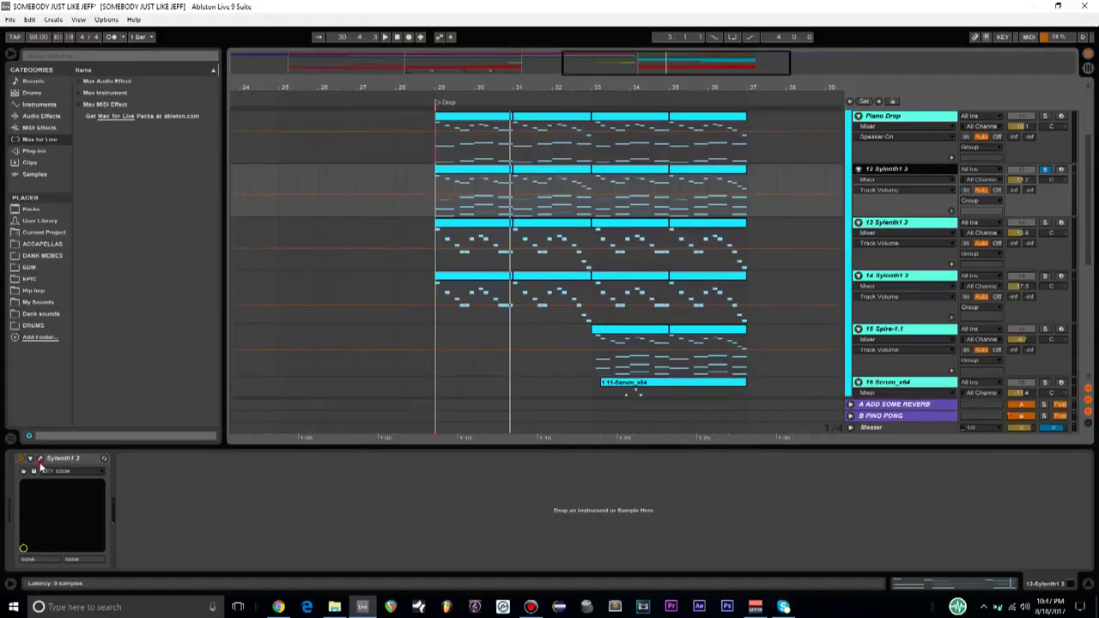
pyautogui.click(39, 462)
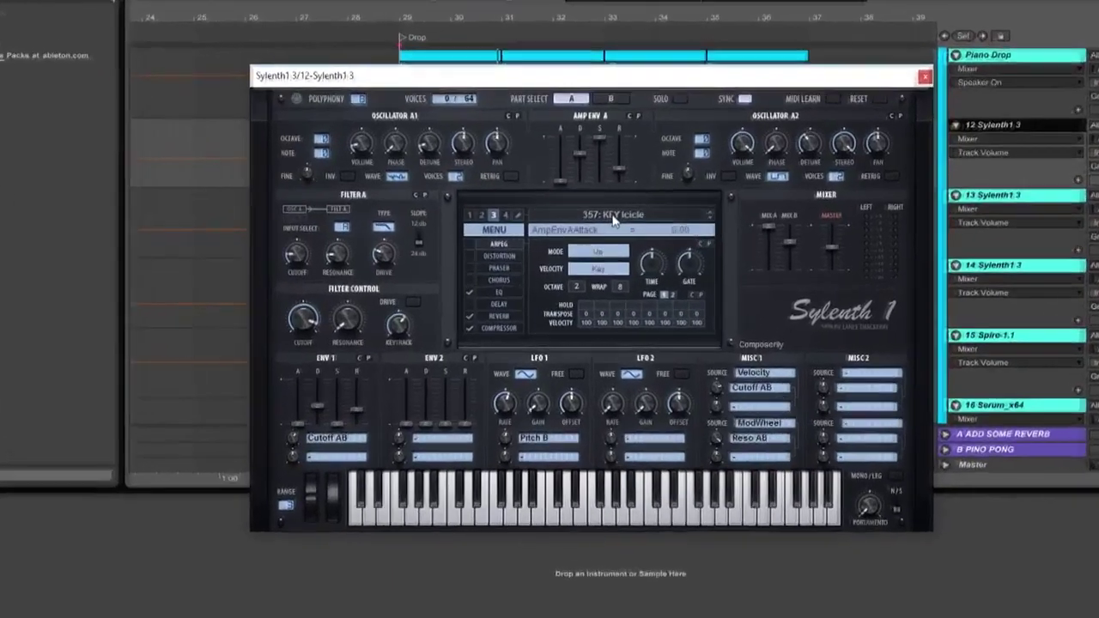
pyautogui.click(593, 256)
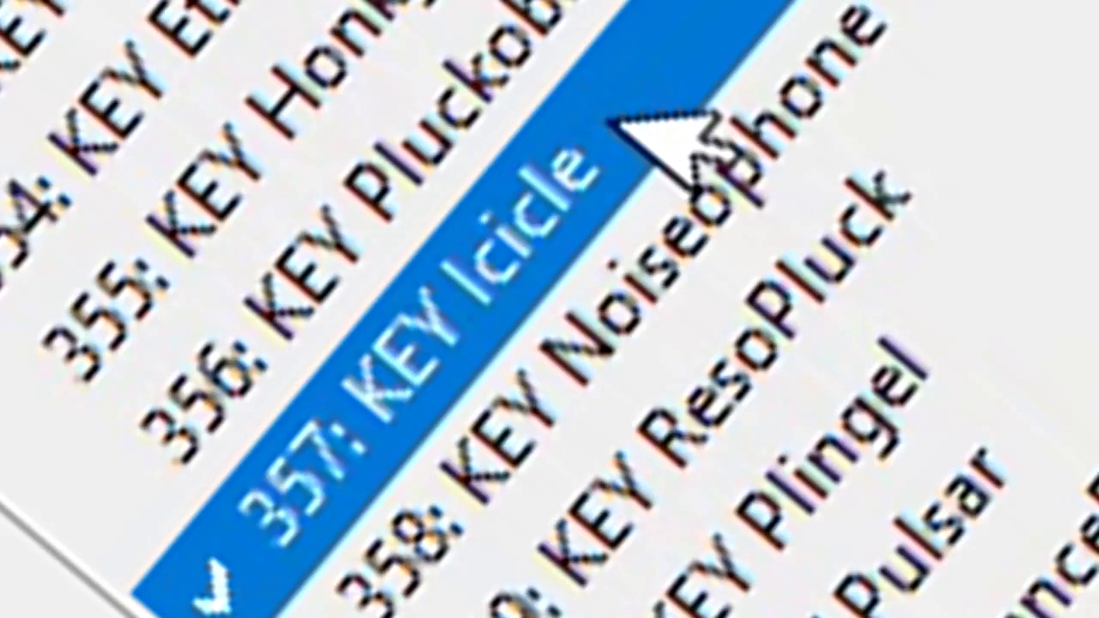
pyautogui.click(613, 126)
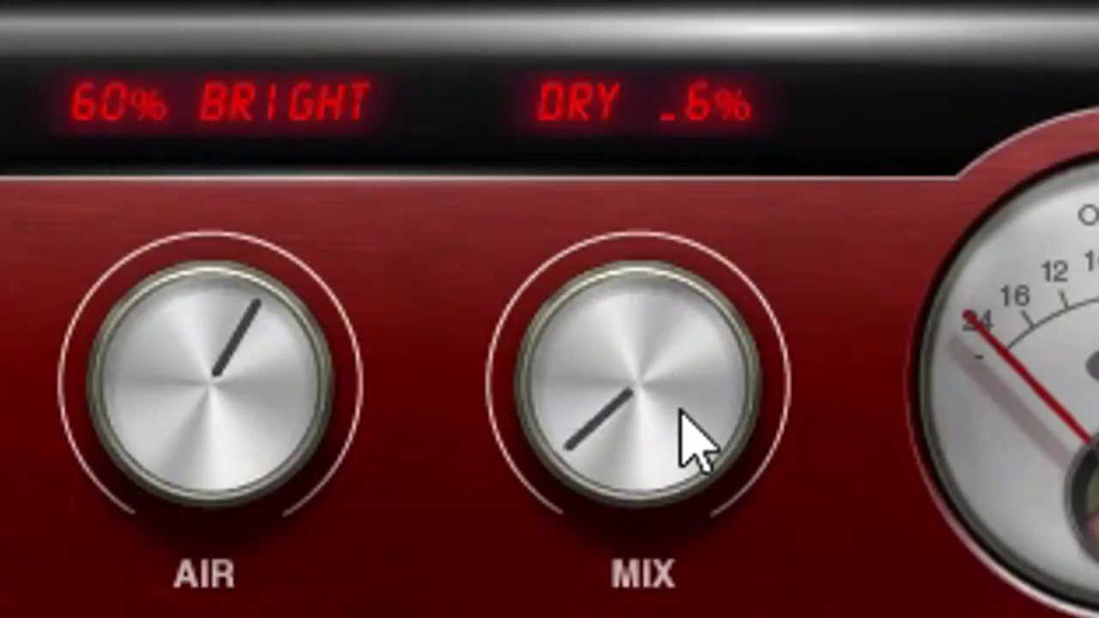
# Step: Adjust the Mix amount of the Scarlett Reverb
pyautogui.moveTo(626, 363); pyautogui.dragTo(665, 9)
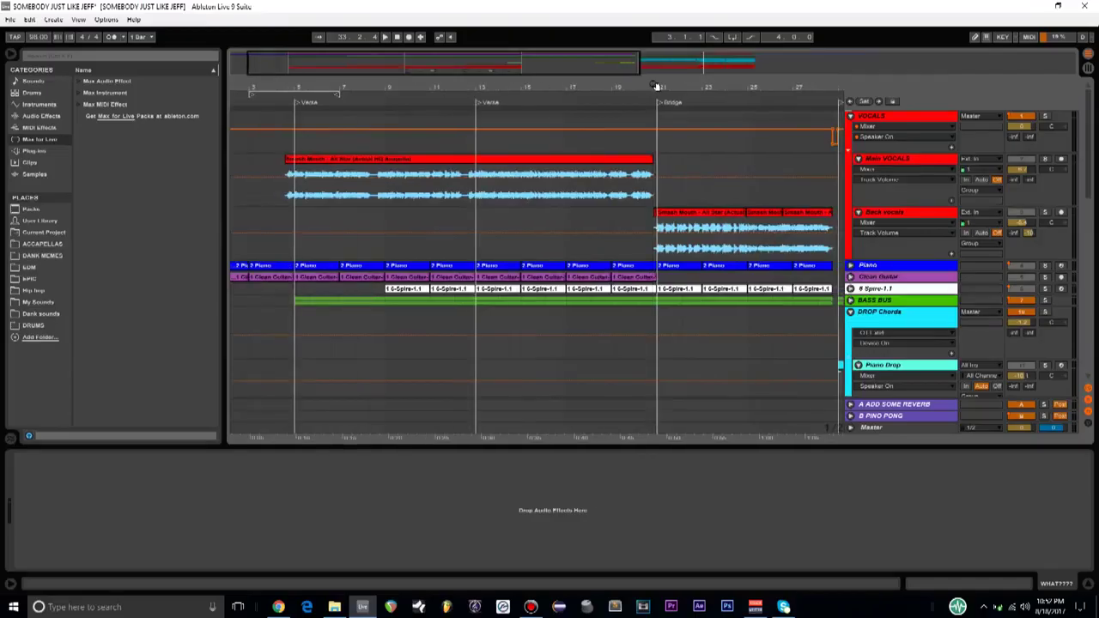
# Step: Look over the main and back vocal clips across the verses and bridge, and place the insert marker at the second Verse
pyautogui.moveTo(656, 87); pyautogui.dragTo(616, 87)
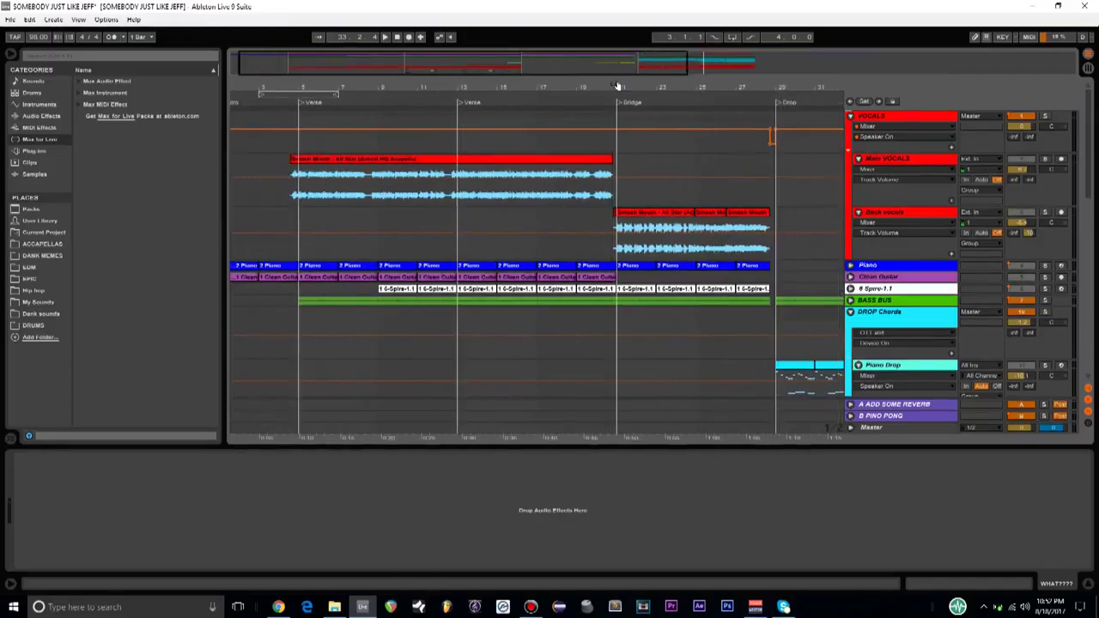
pyautogui.moveTo(617, 87); pyautogui.dragTo(623, 81)
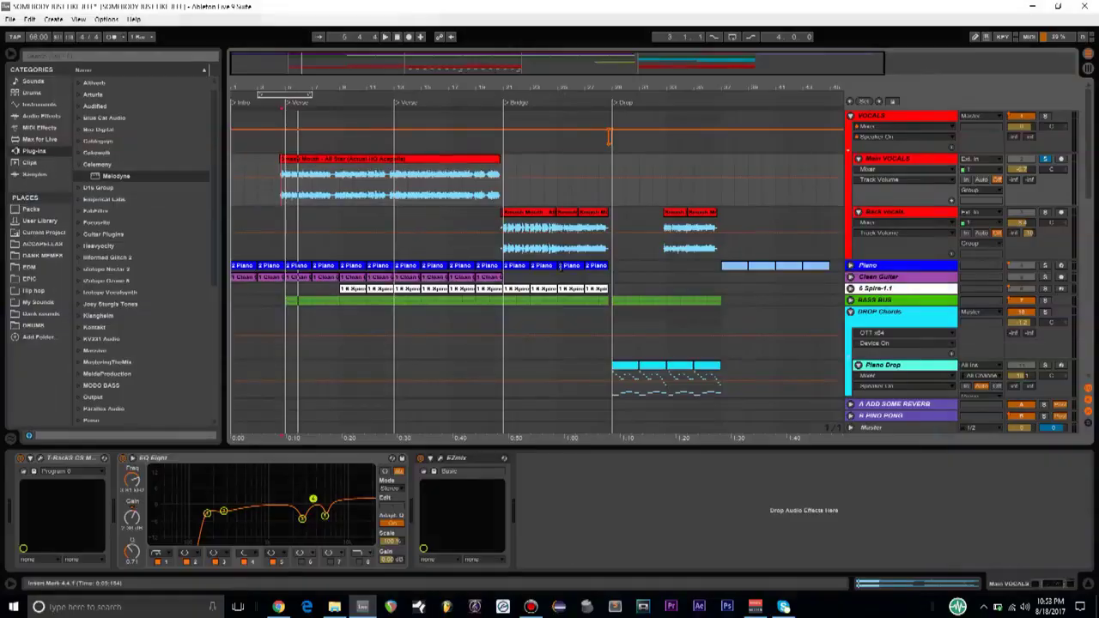
pyautogui.scroll(-3, 544, 274)
pyautogui.scroll(3, 544, 274)
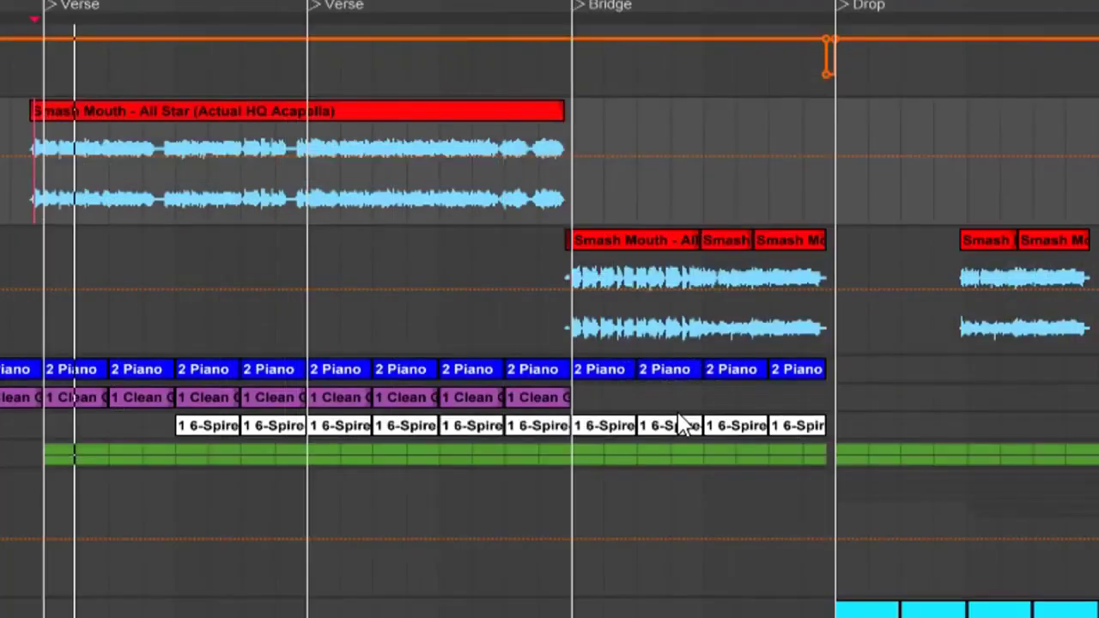
pyautogui.click(327, 49)
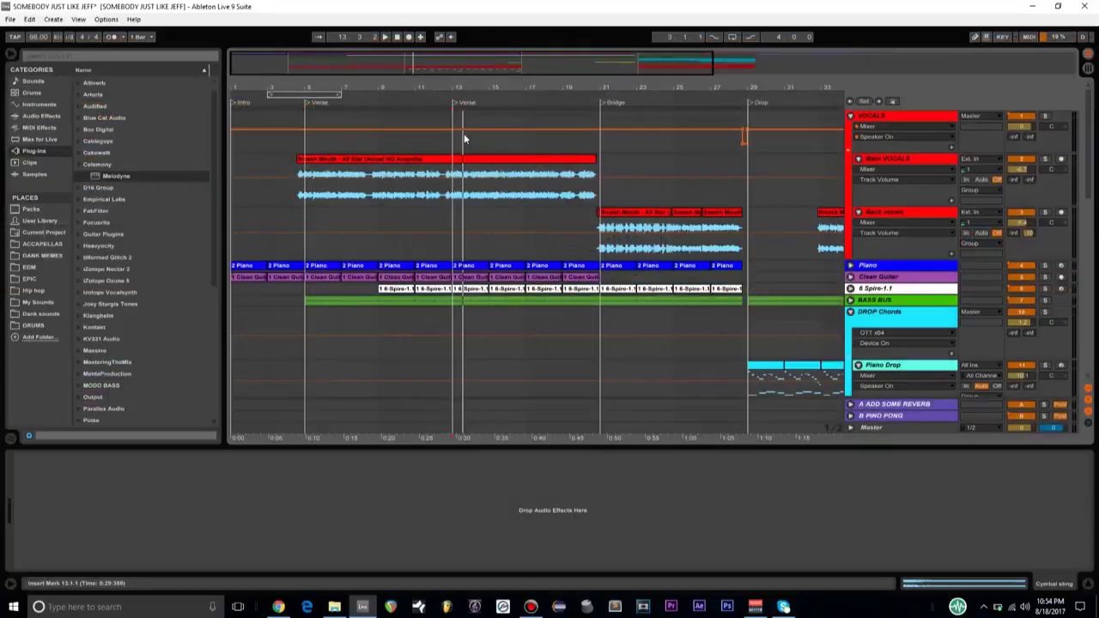
pyautogui.click(11, 20)
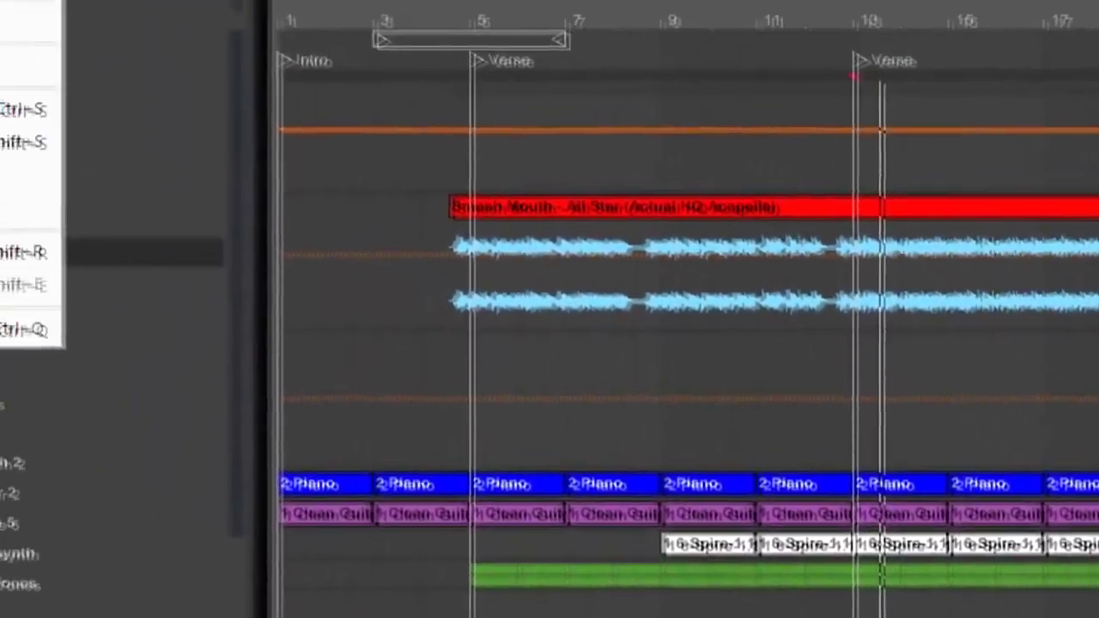
pyautogui.press('Escape')
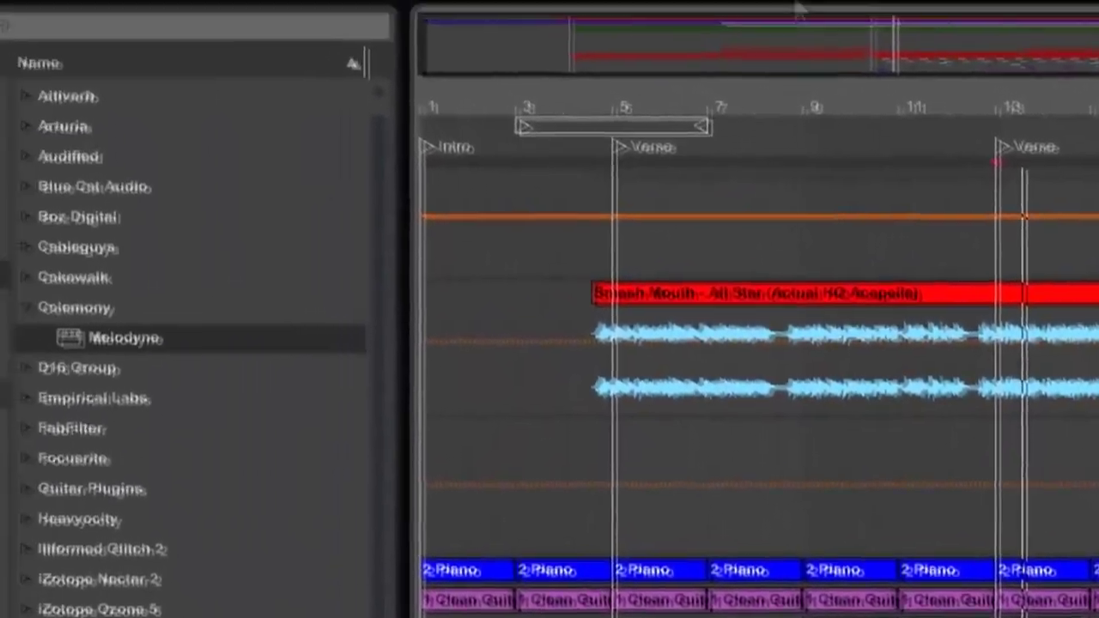